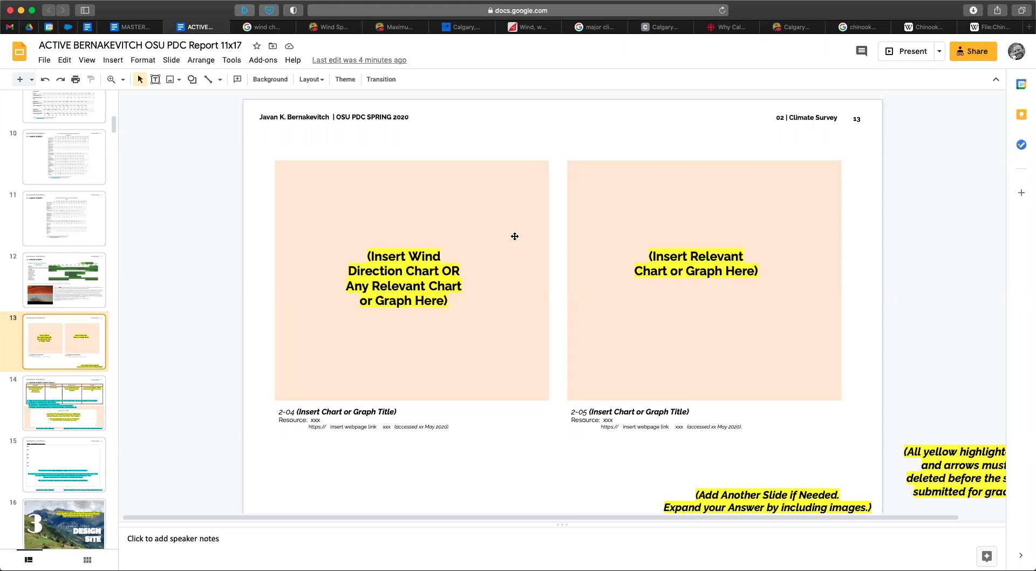
- Bring up windy.app's Calgary statistics page and scroll to the wind history chart
click(465, 27)
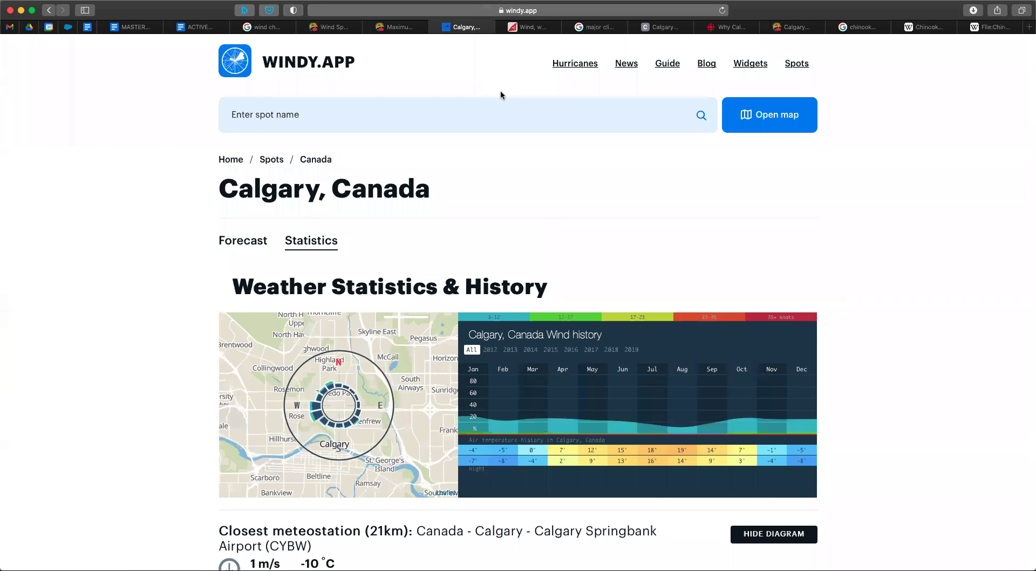
scroll(468, 133, down, 3)
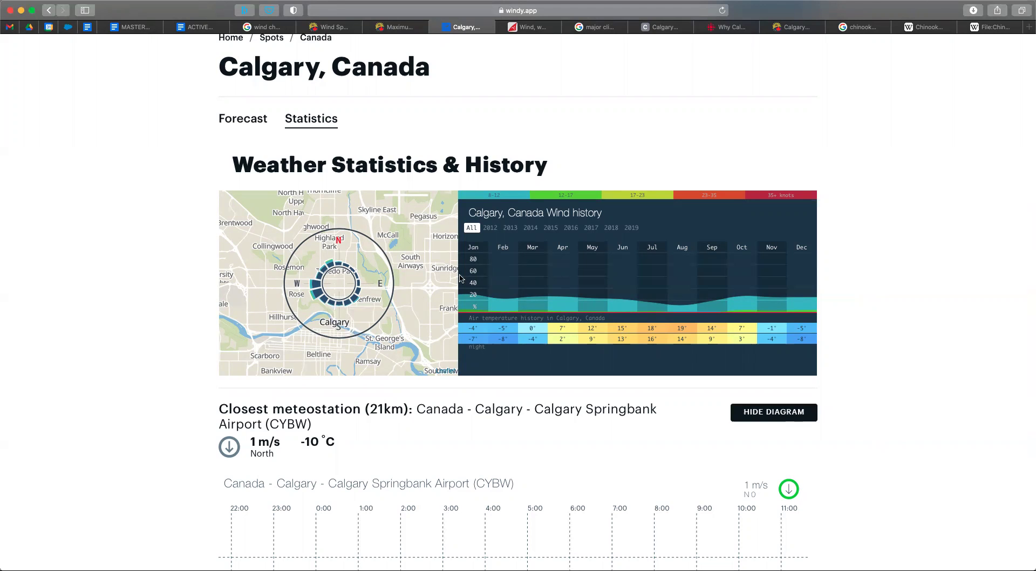
scroll(346, 216, up, 4)
scroll(353, 221, down, 4)
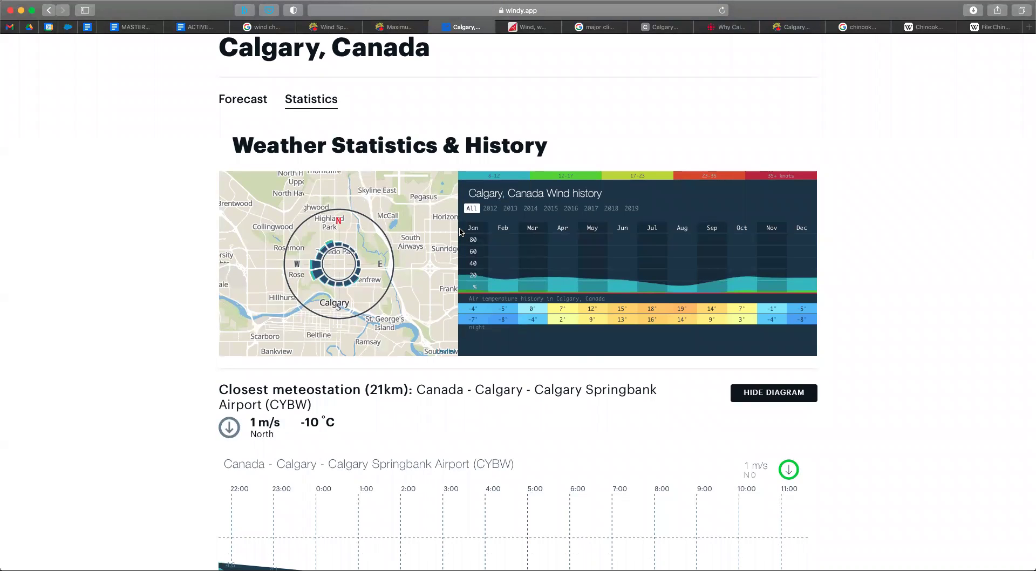
scroll(460, 232, down, 3)
scroll(460, 232, up, 4)
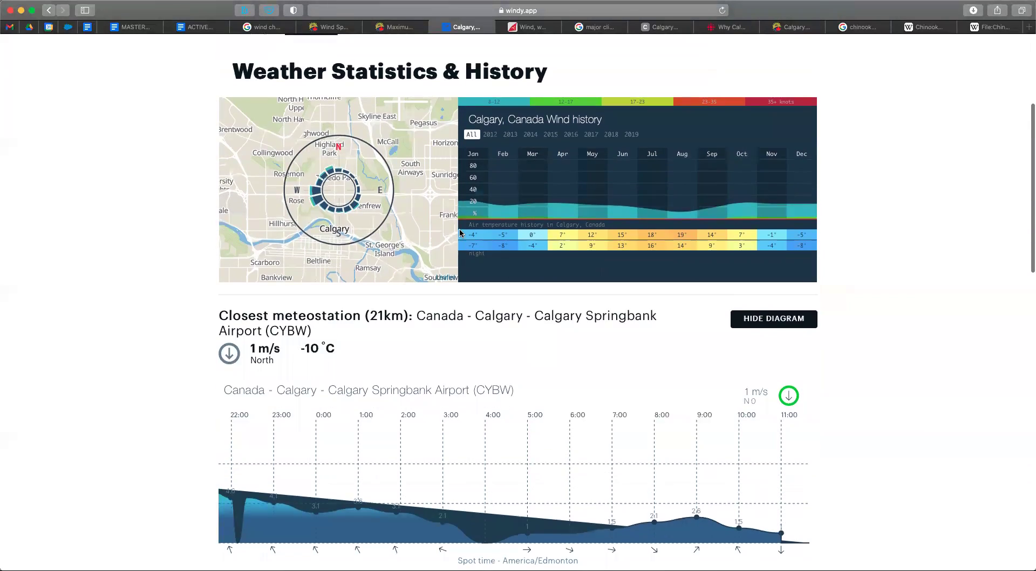
scroll(461, 232, up, 2)
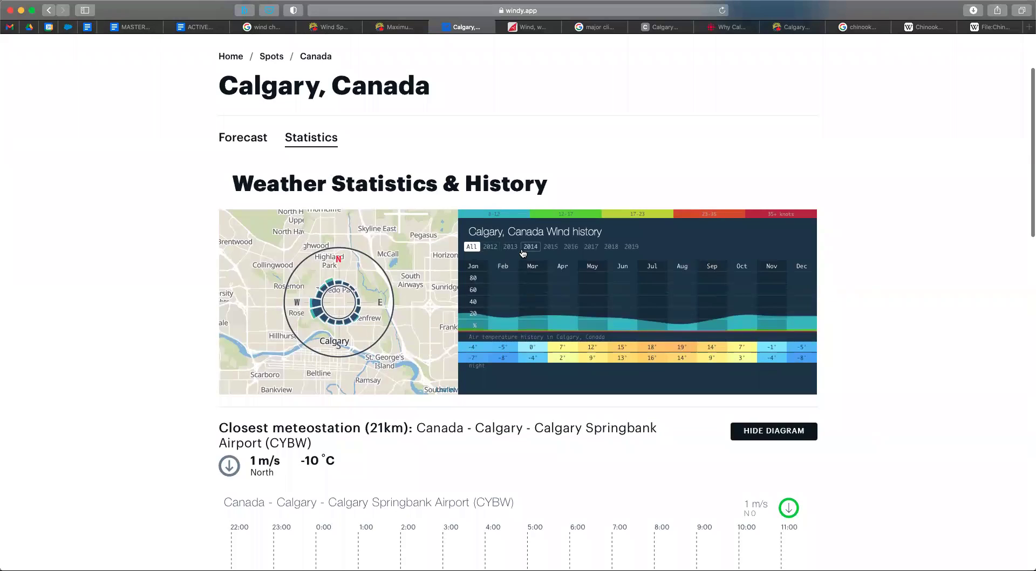
- Step the wind history through 2019 back to 2013, then return it to All years
click(632, 246)
click(611, 247)
click(591, 246)
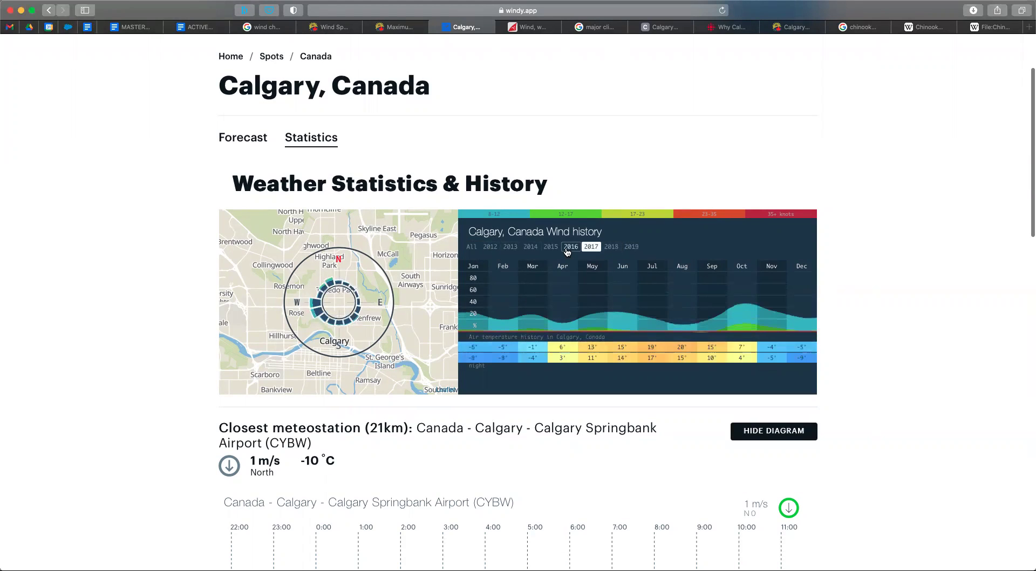
click(571, 246)
click(533, 248)
click(512, 248)
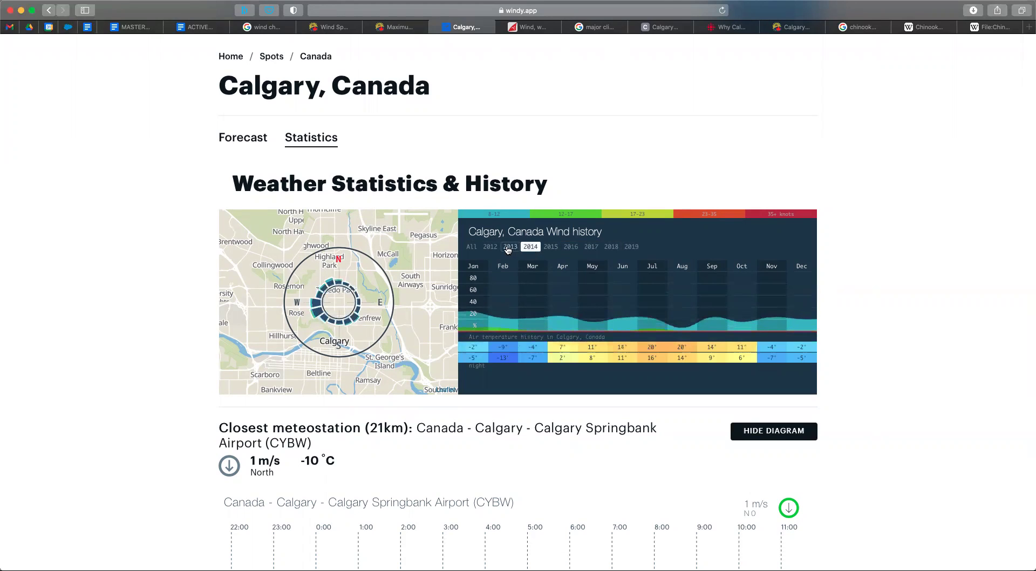
click(473, 247)
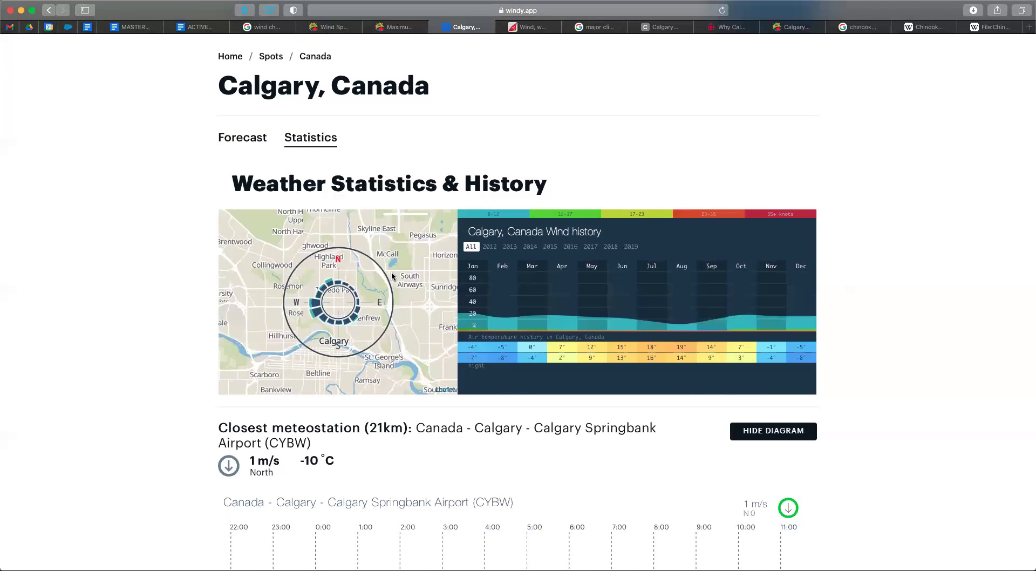
- Screenshot the Calgary map and wind-history chart, undoing an accidental paste on slide 14
key(super+shift+4)
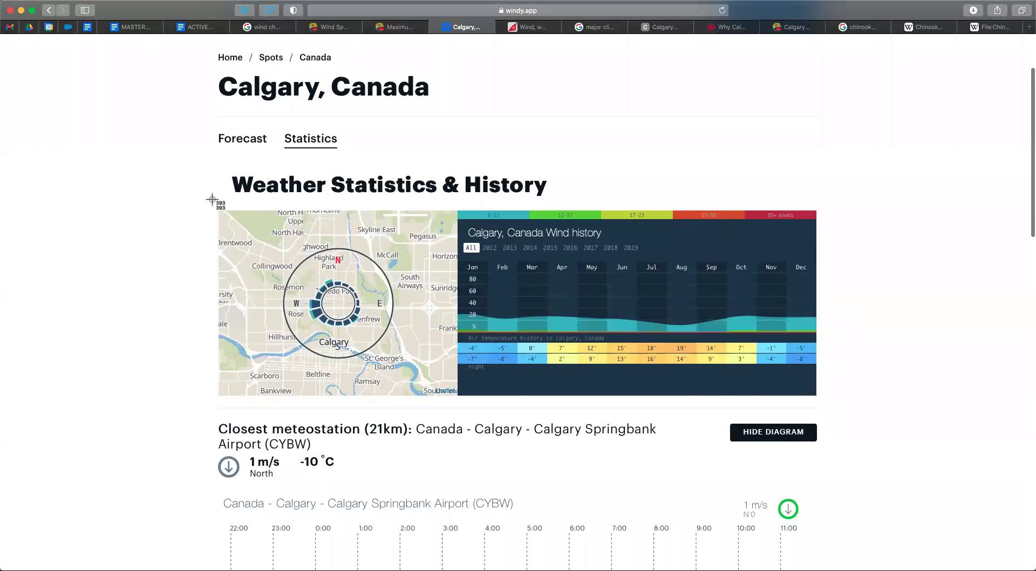
drag(212, 202, 825, 404)
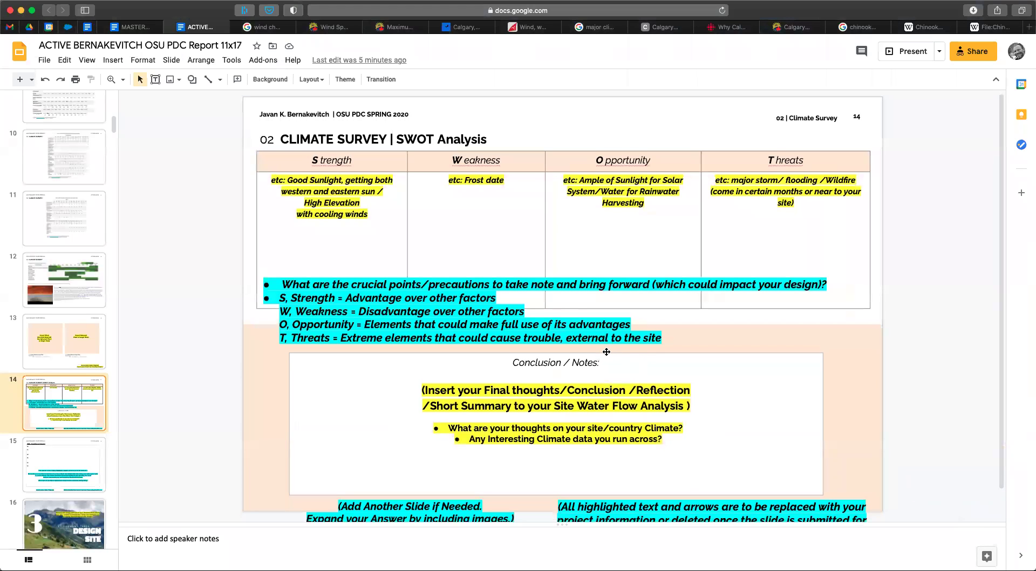
key(super+v)
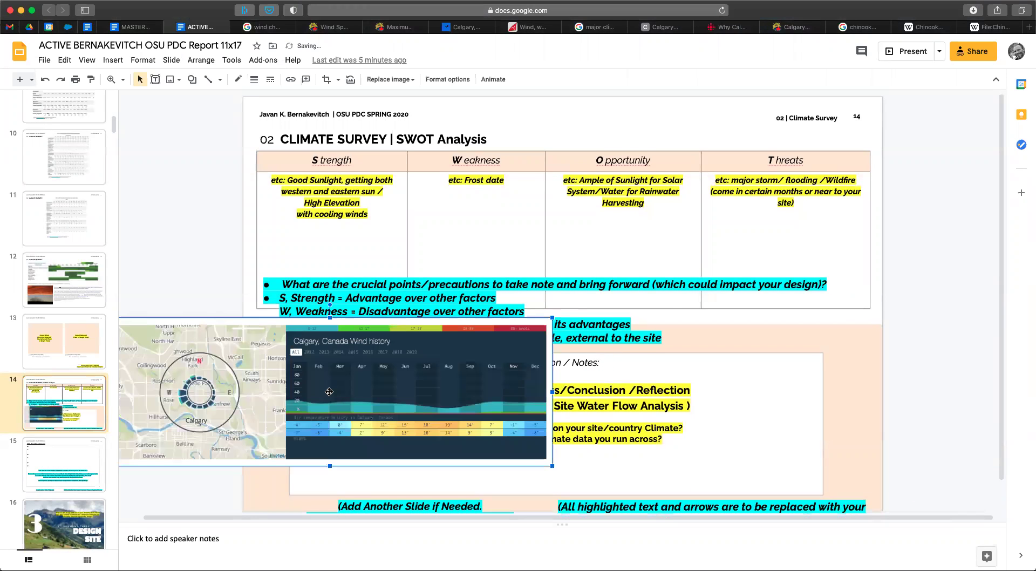
key(super+z)
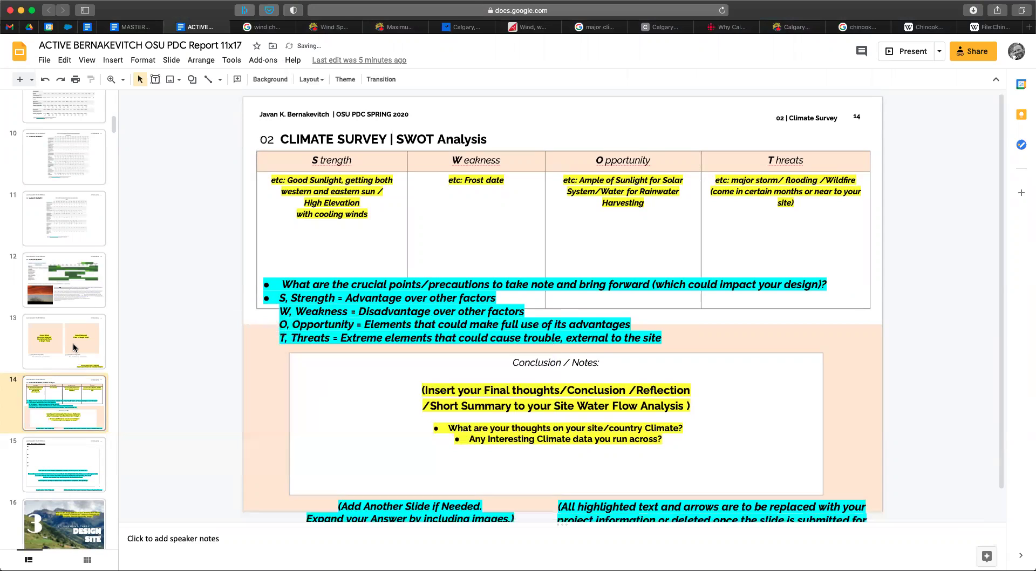
- Paste the wind chart onto slide 13 and delete both orange placeholder boxes
click(88, 349)
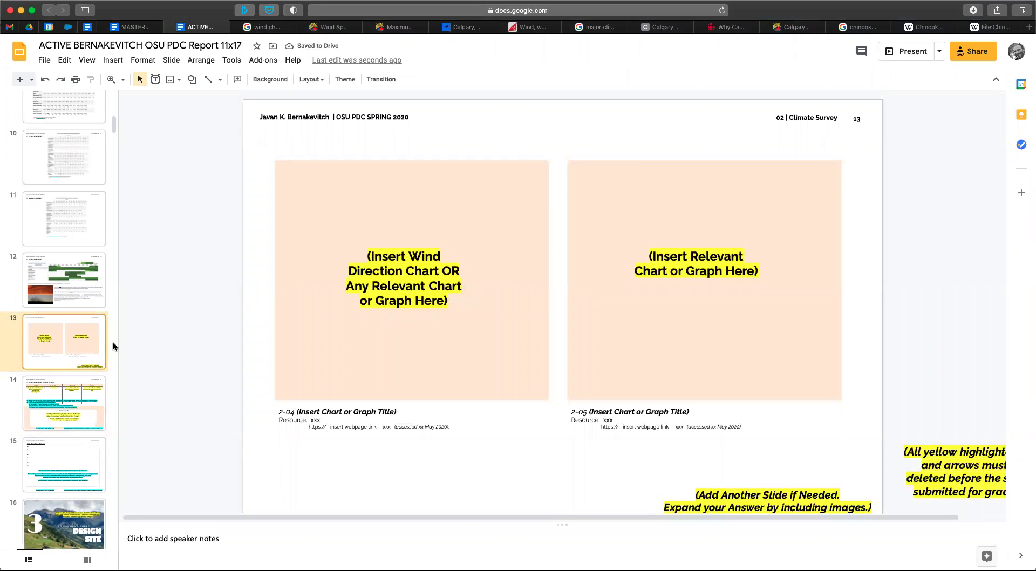
key(super+v)
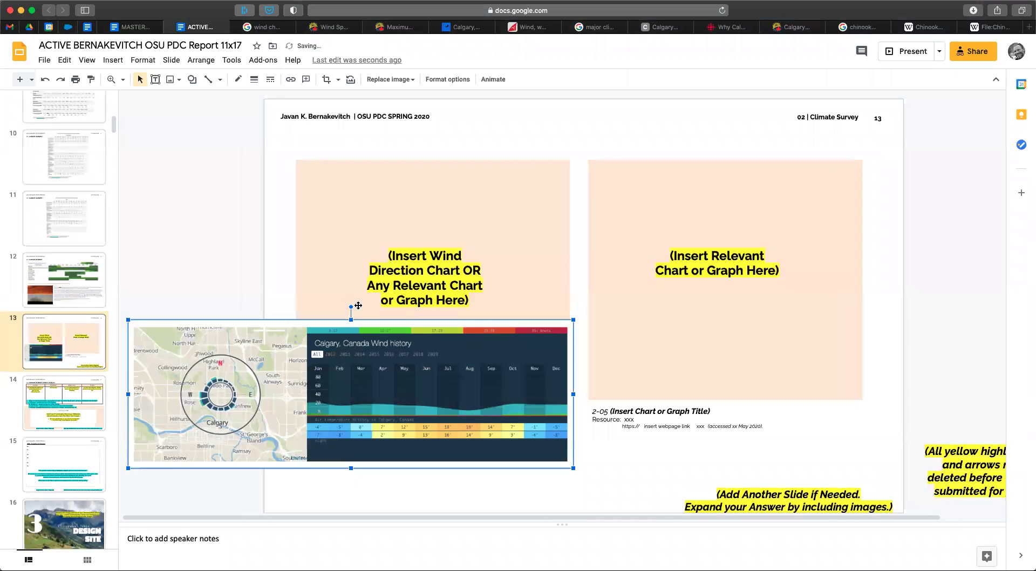
drag(360, 137, 766, 294)
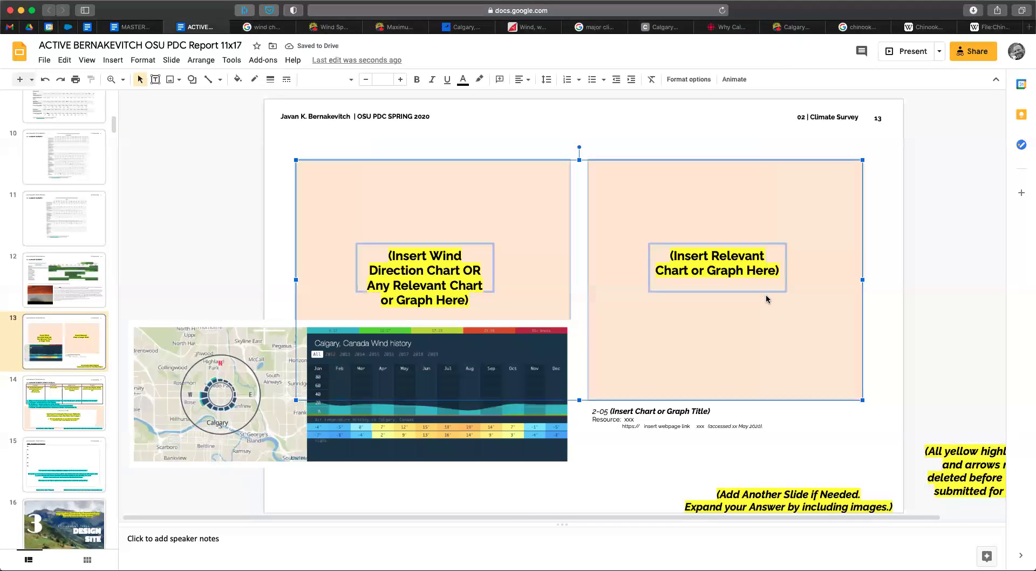
key(Delete)
- Move the Calgary wind chart to the top of slide 13 and enlarge it to nearly full width
click(424, 345)
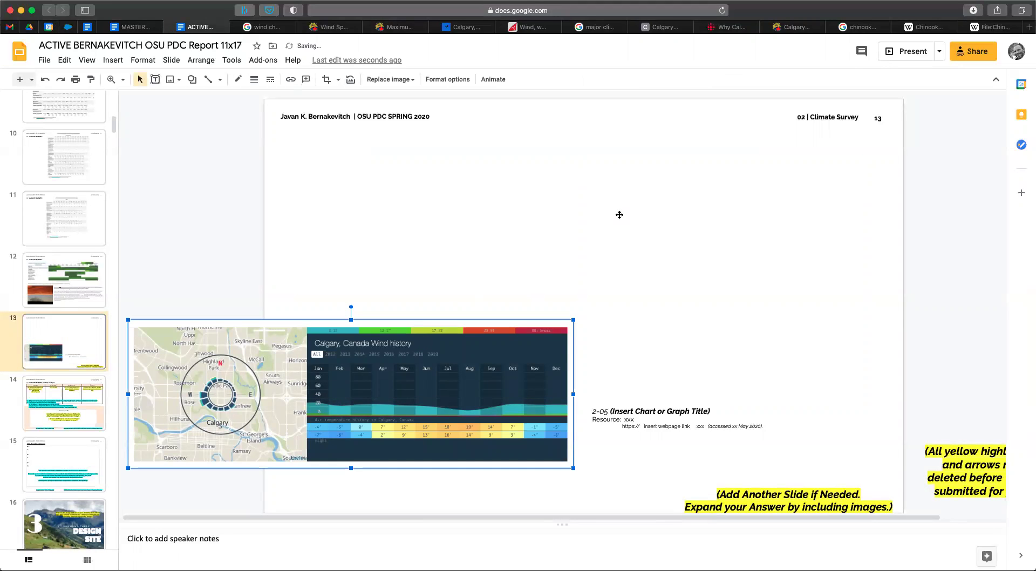
drag(242, 419, 437, 287)
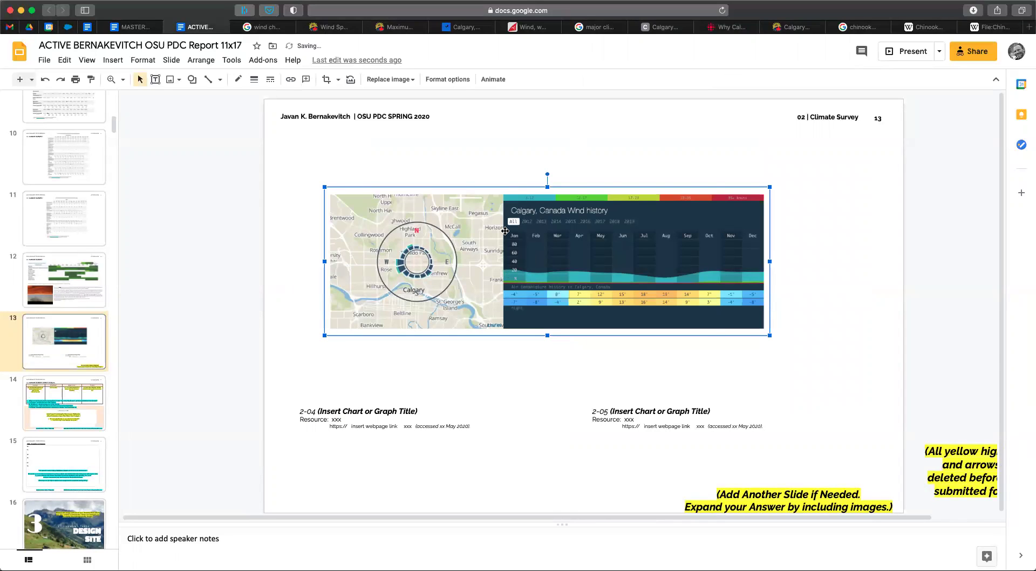
drag(769, 335, 746, 309)
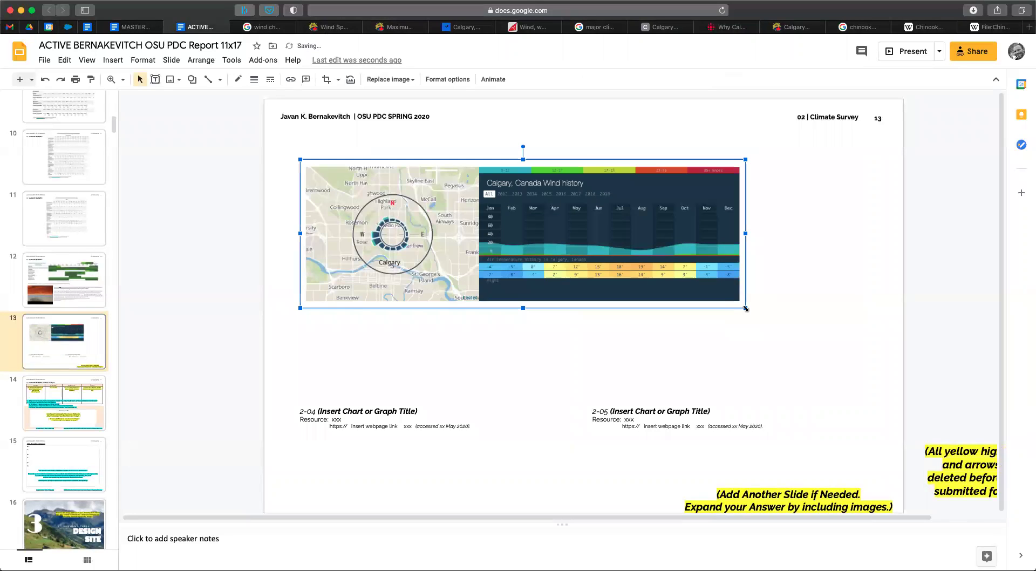
drag(826, 373, 717, 357)
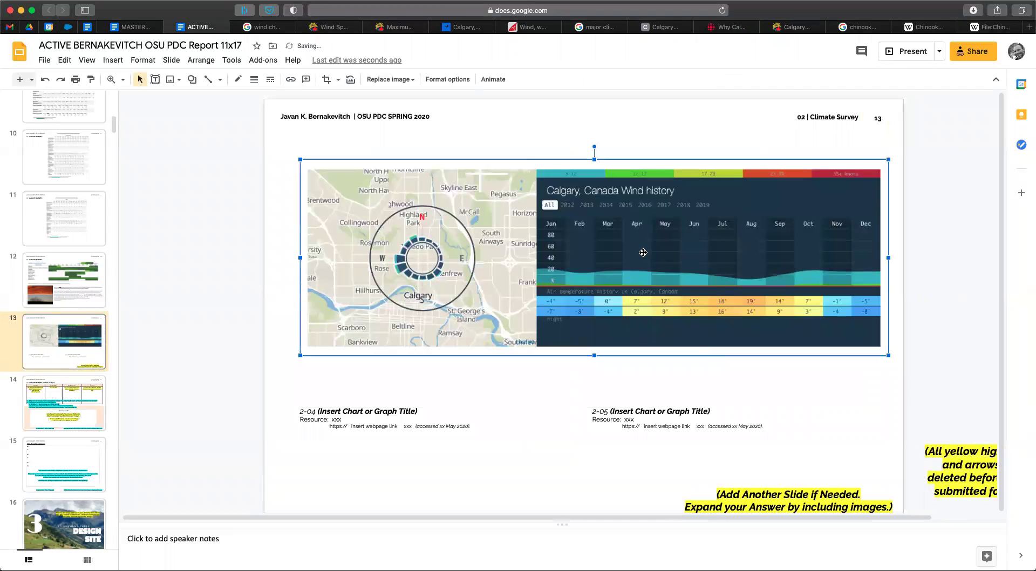
drag(646, 256, 639, 254)
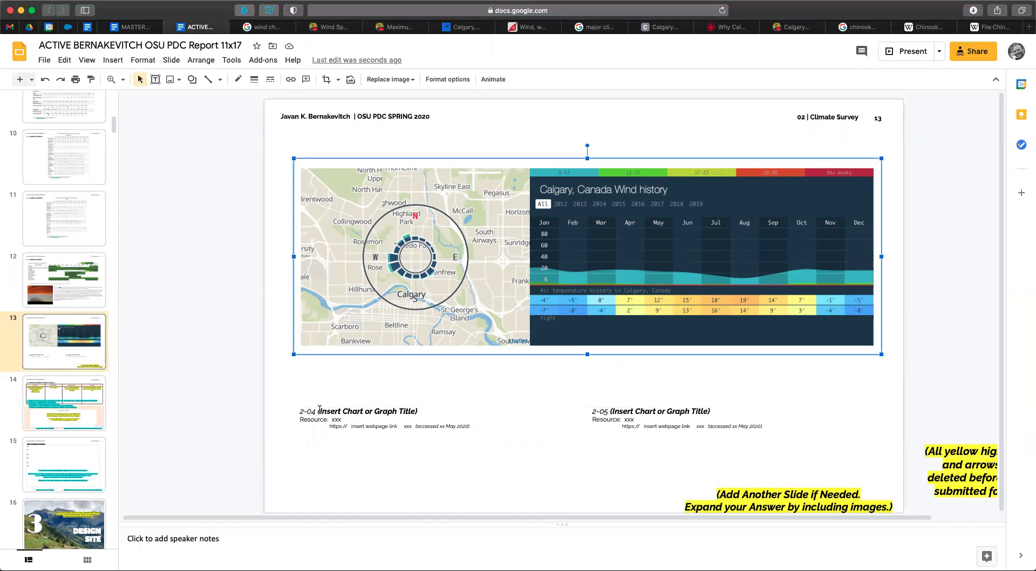
- Retitle the 2-04 caption to '04 Historical Wind Data Calgary, AB, Canada'
drag(318, 411, 416, 412)
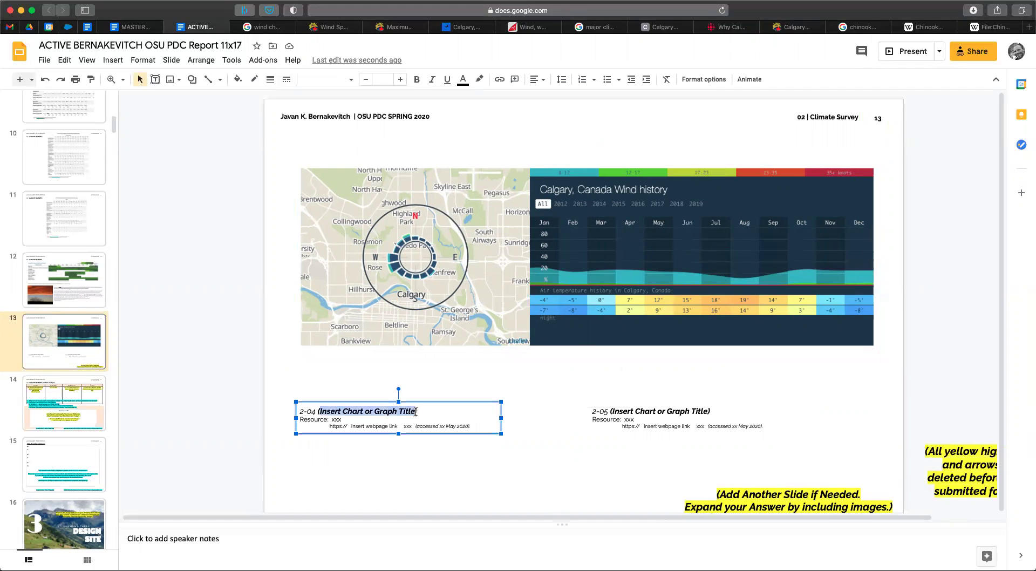
key(BackSpace)
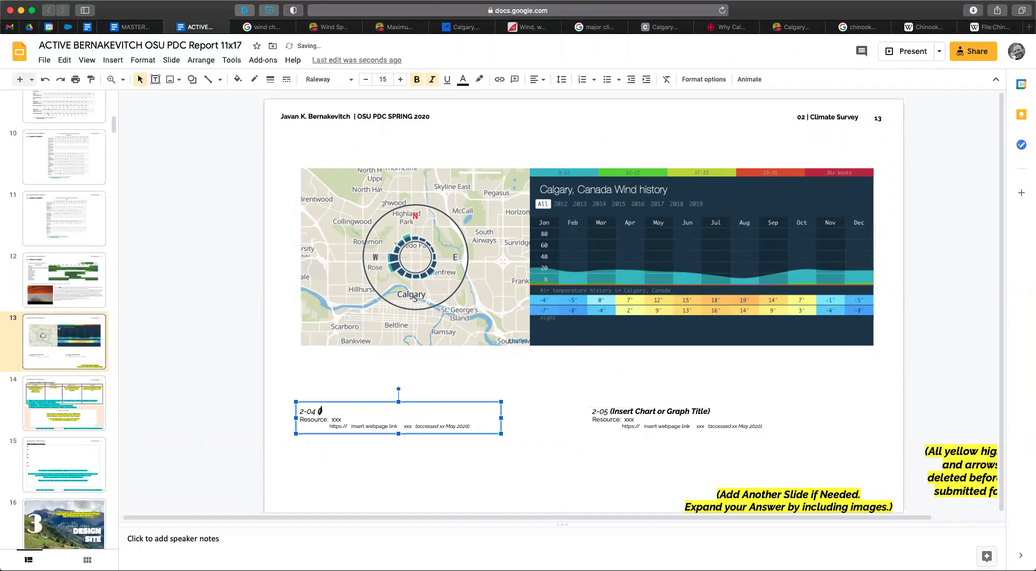
text(04 Historical Wind Data Calgary)
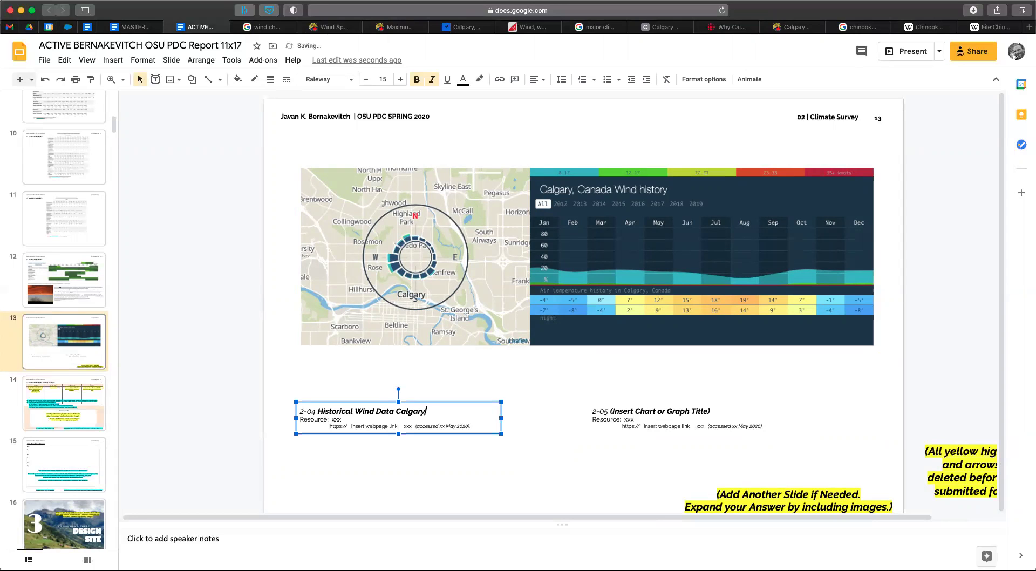
text(, AB, Canada)
- Replace the caption's placeholder link with the windy.app URL, joined onto the Resource line
click(461, 27)
click(458, 11)
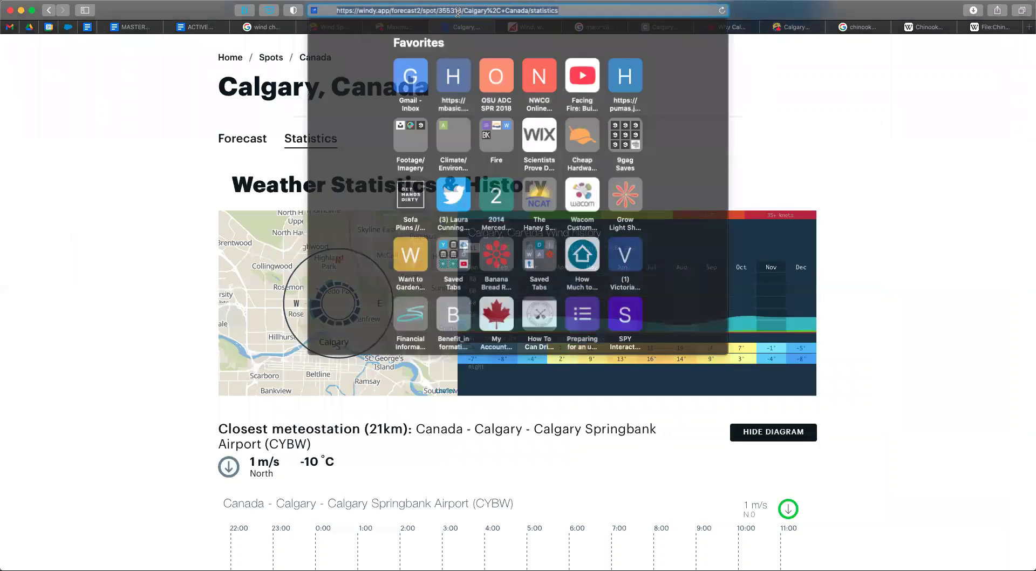
click(195, 27)
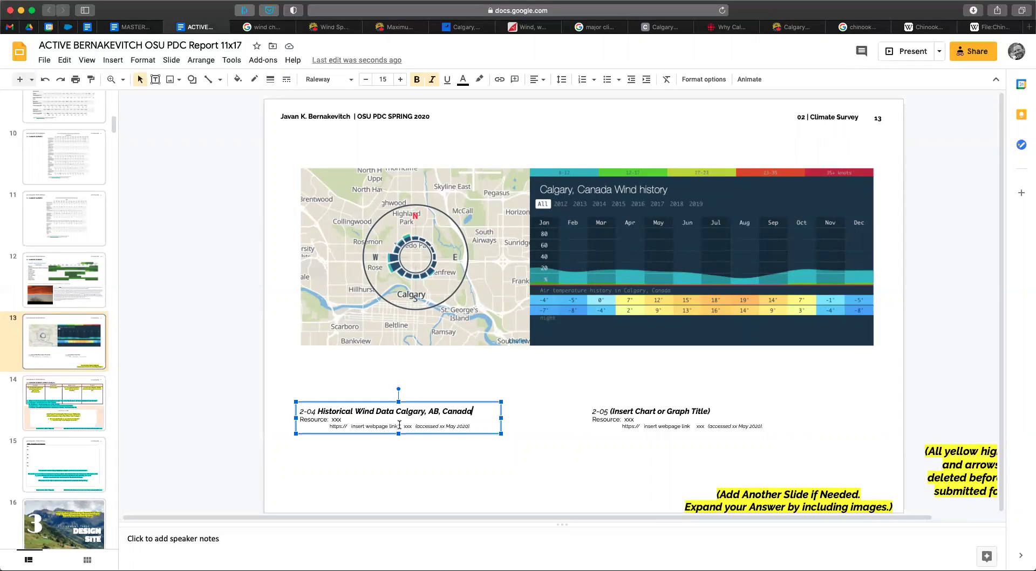
drag(400, 425, 329, 425)
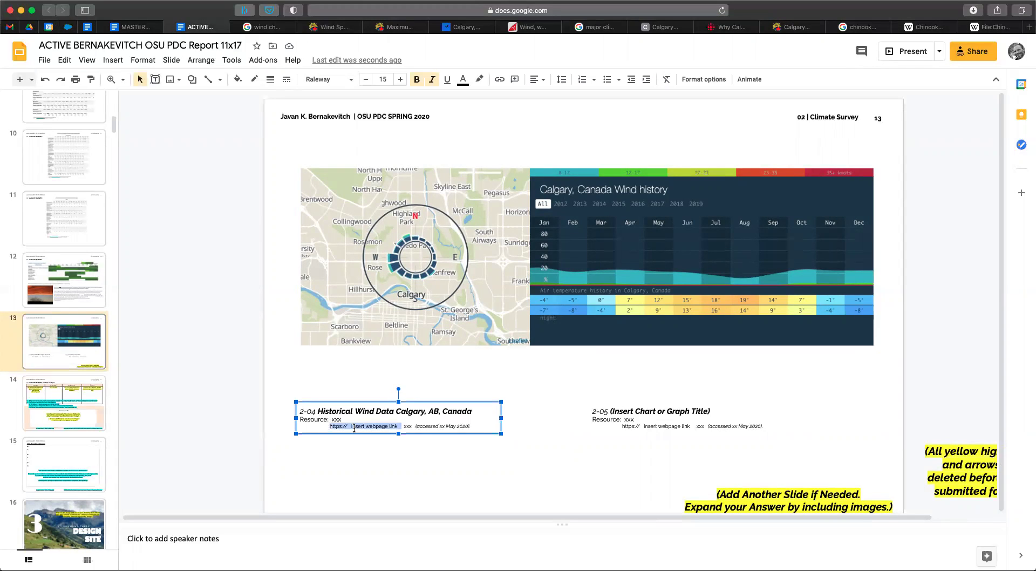
text(https://windy.app/forecast2/spot/355313/Calgary%2C+Canada/statistics)
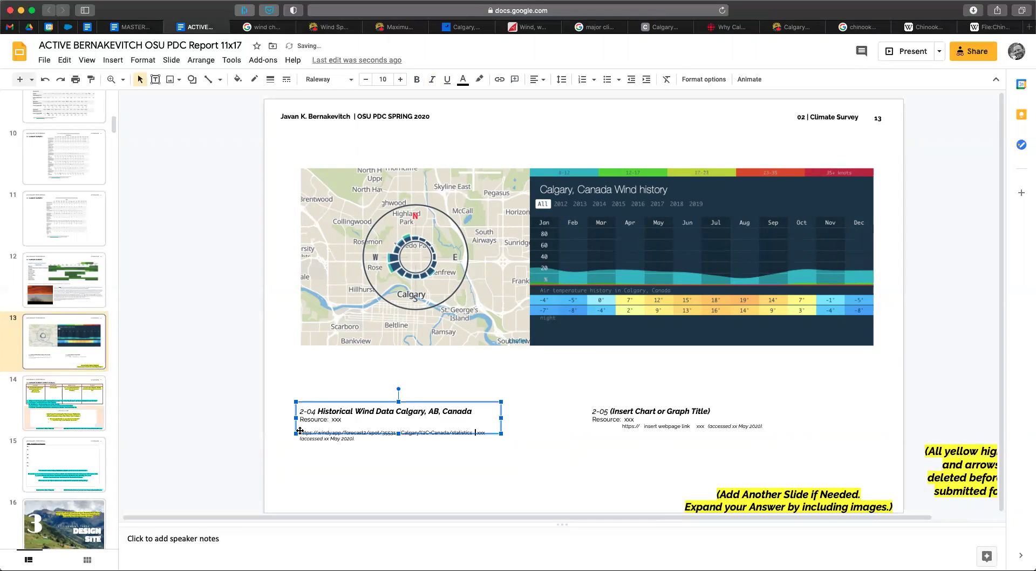
click(307, 426)
drag(511, 455, 510, 454)
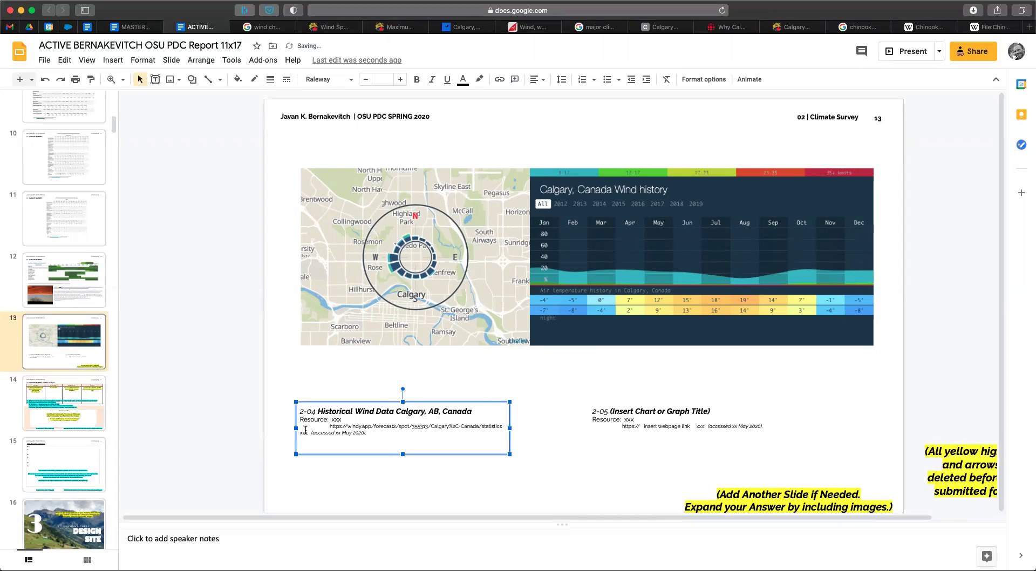
click(329, 426)
key(shift+Up)
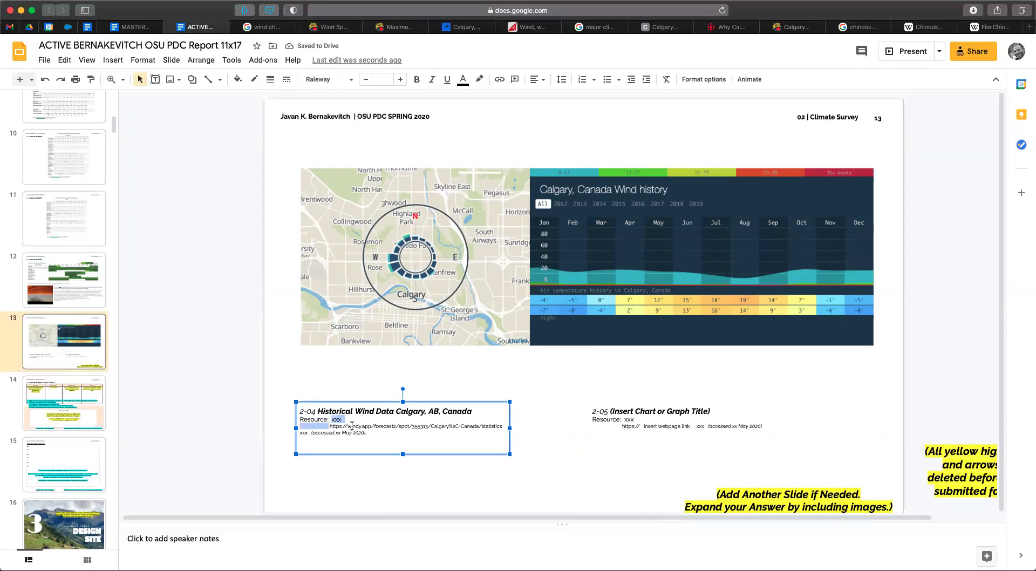
key(BackSpace)
key(Delete)
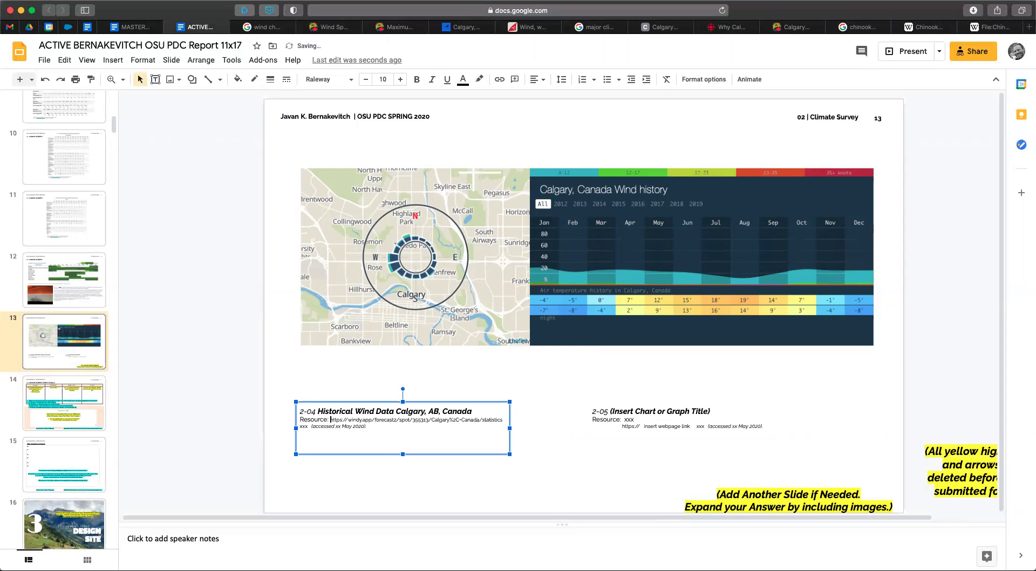
- Overwrite the placeholder accessed-date line with 'Accessed Dec', then move on to slide 14
click(64, 402)
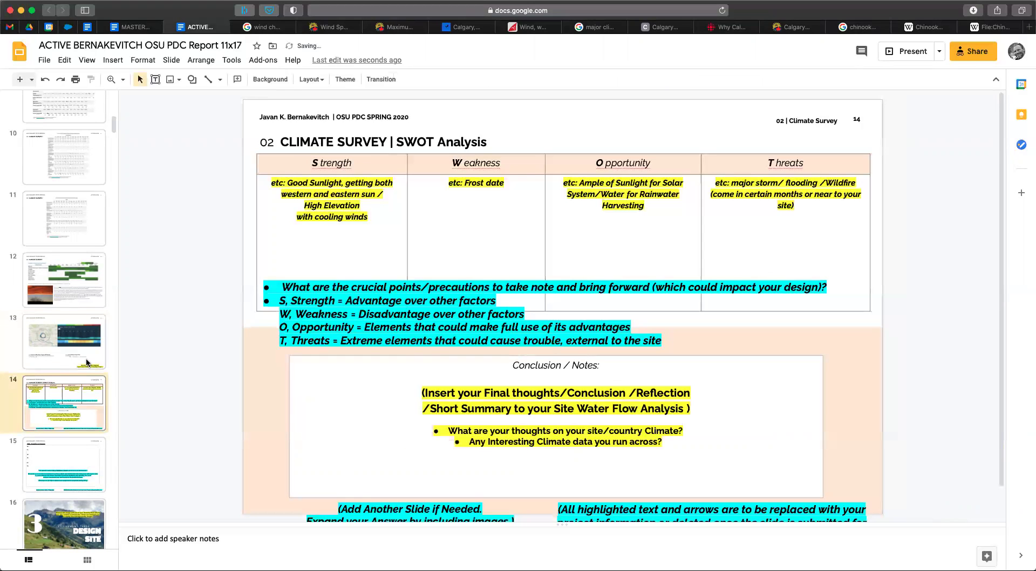
key(Up)
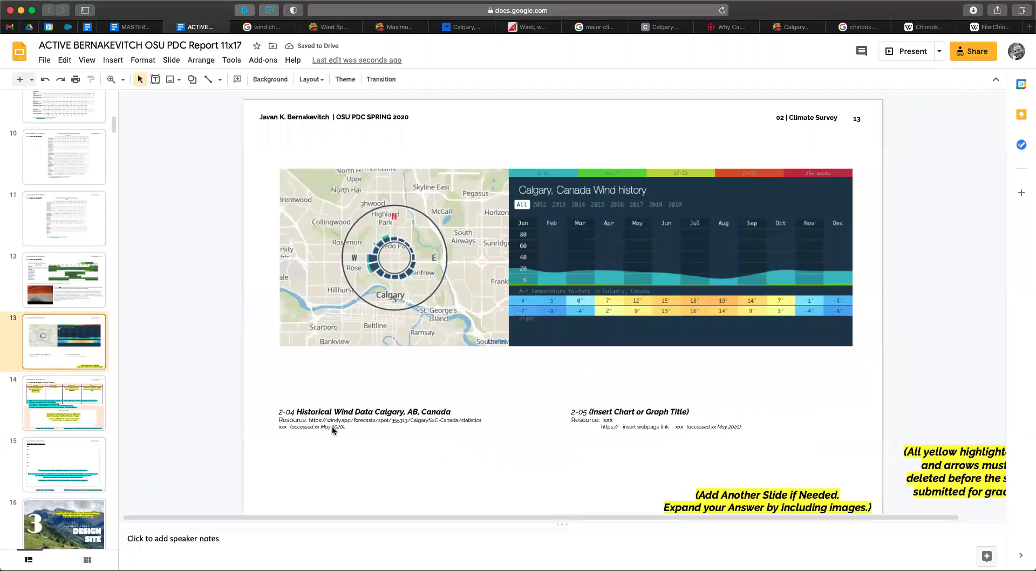
click(274, 424)
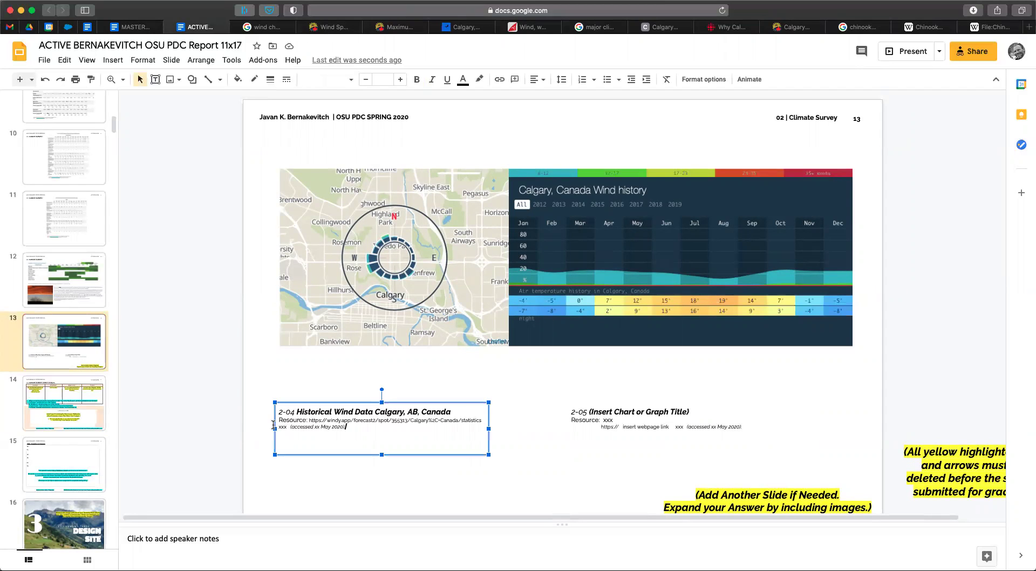
key(End)
key(shift+Home)
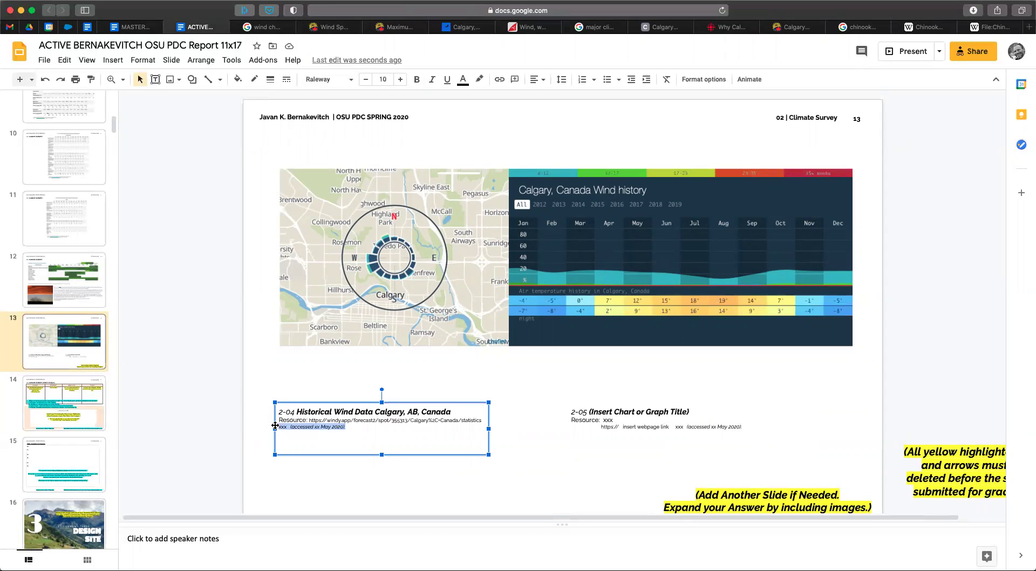
text(Accessed)
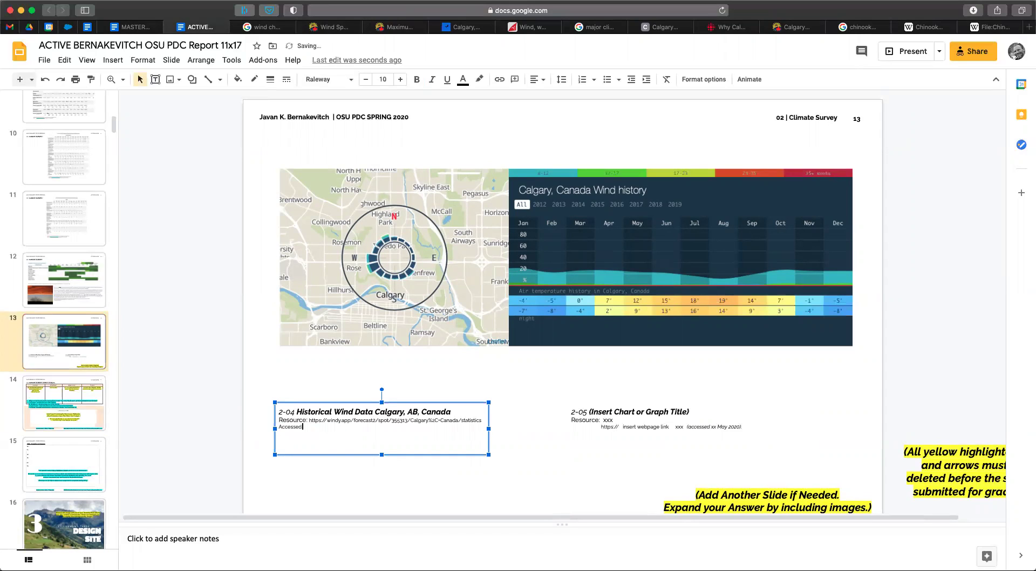
text( Dec 14 2020)
key(Page_Down)
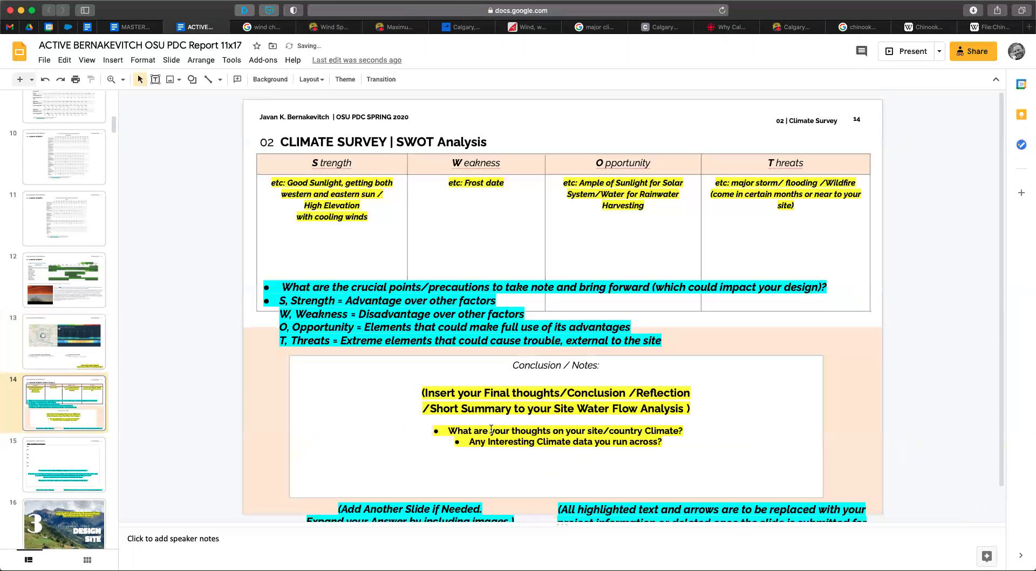
- Return to slide 13 and delete the unused 2-05 caption box
click(358, 421)
key(Page_Up)
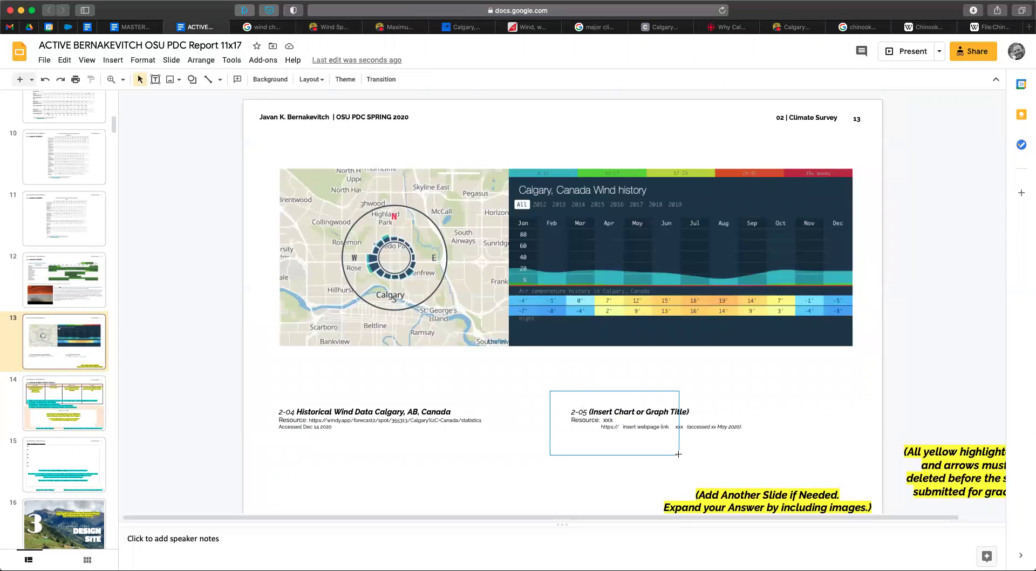
click(679, 454)
key(Delete)
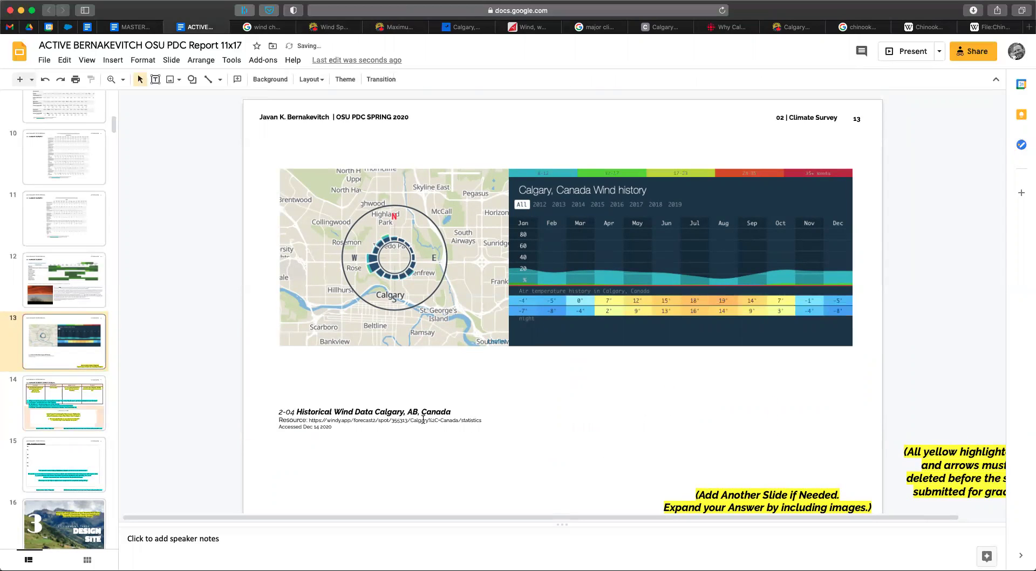
- Resize the 2-04 caption so the access date sits beside the URL, and move it under the chart
click(408, 420)
drag(489, 429, 707, 429)
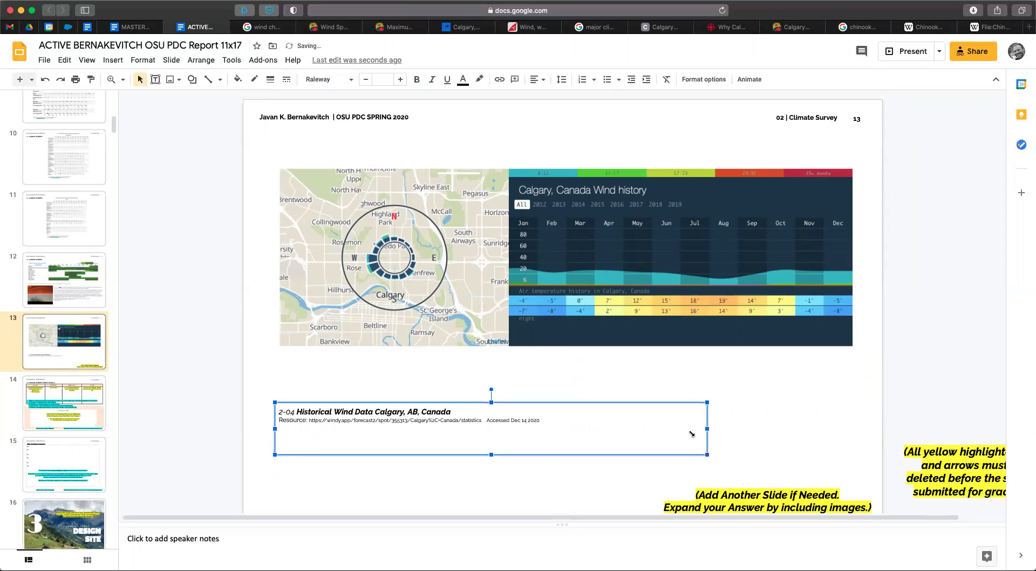
drag(695, 428, 695, 428)
drag(567, 405, 568, 348)
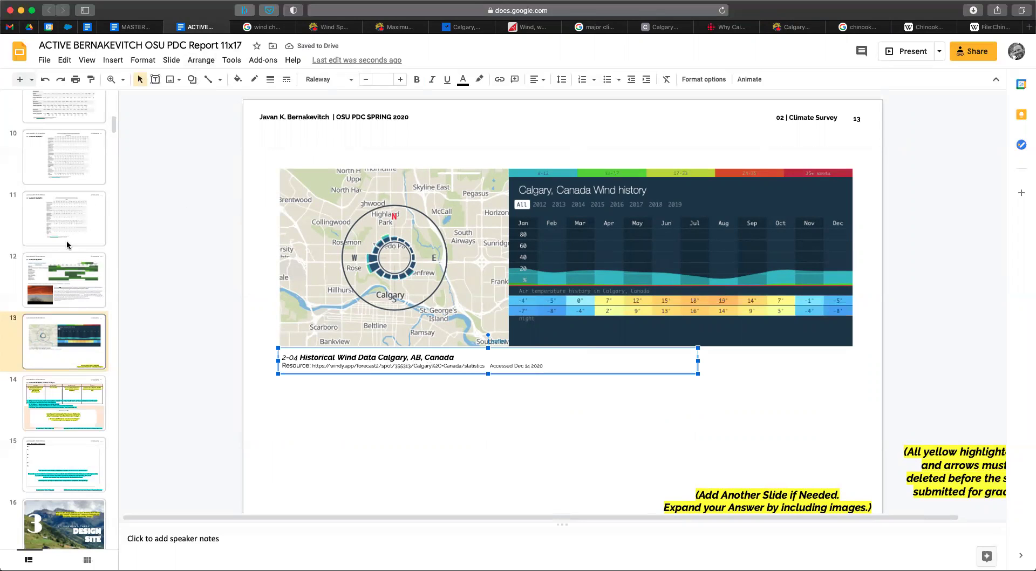
- Copy slide 12's CLIMATE SURVEY title box onto slide 13
click(61, 273)
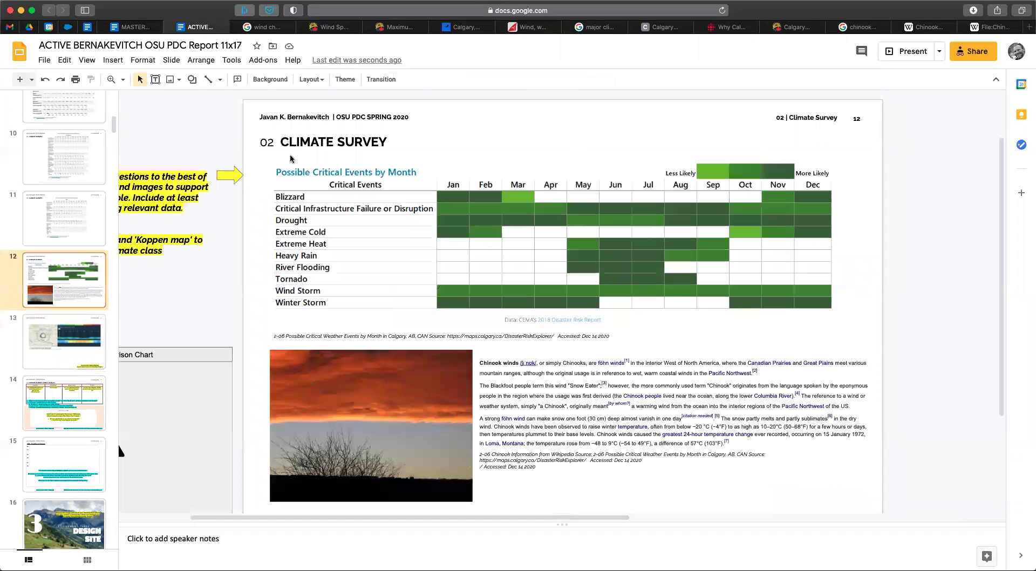
click(310, 143)
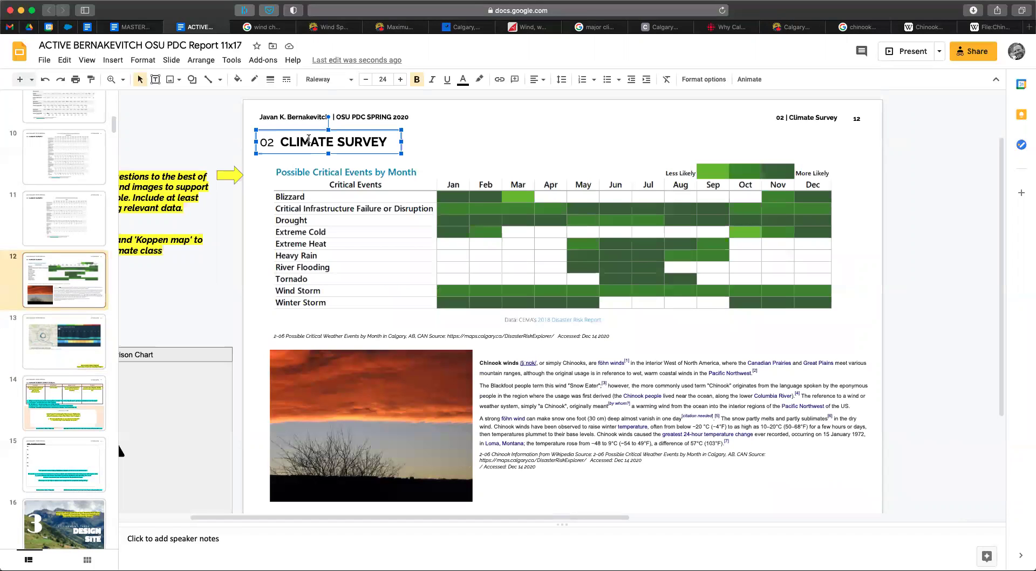
drag(219, 127, 321, 147)
click(69, 337)
key(super+v)
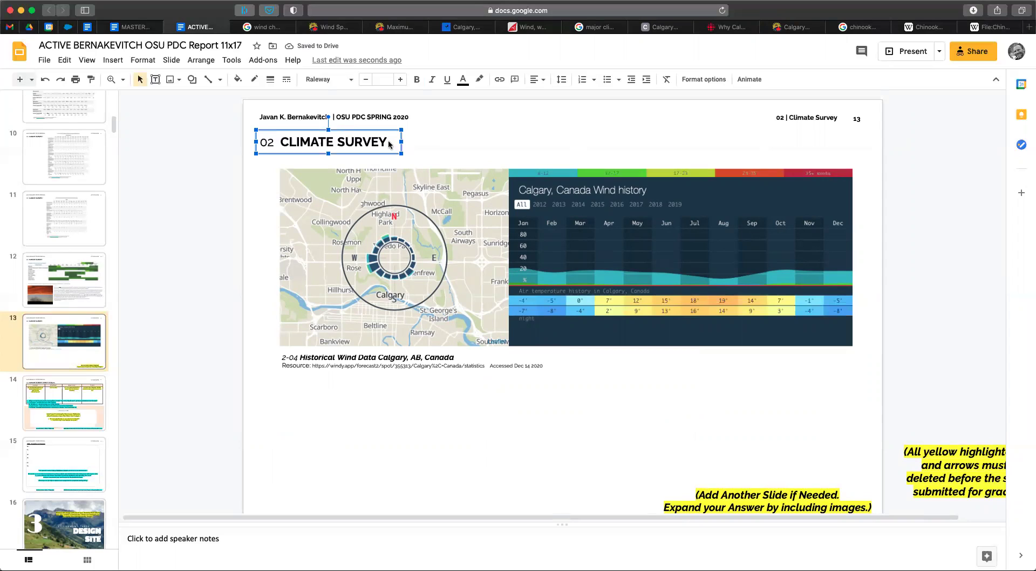
- Extend slide 13's title to '02 CLIMATE SURVEY: Historical Wind Data' on one line
click(396, 143)
text(: Historical )
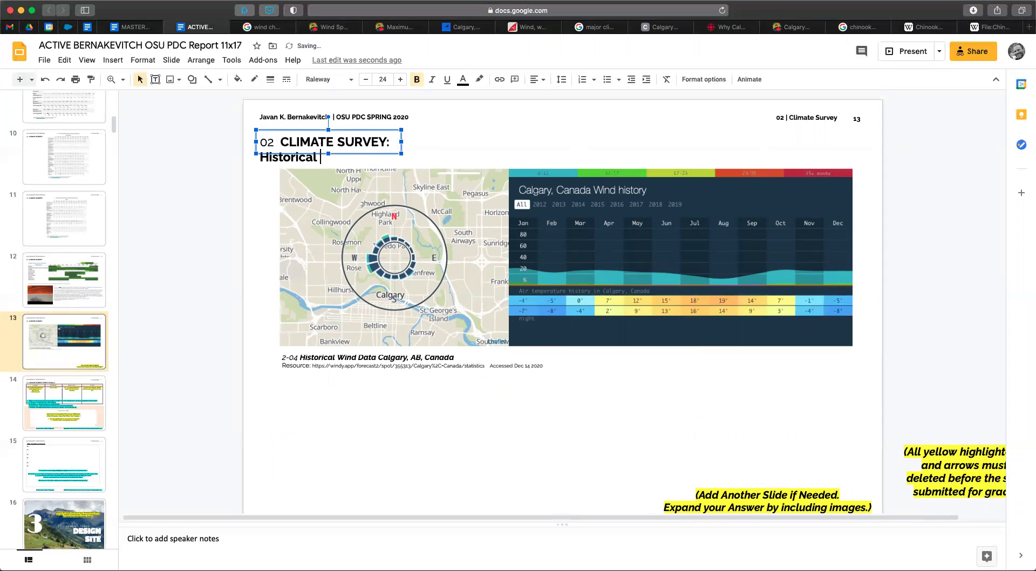
text(Wind Data)
drag(401, 141, 537, 140)
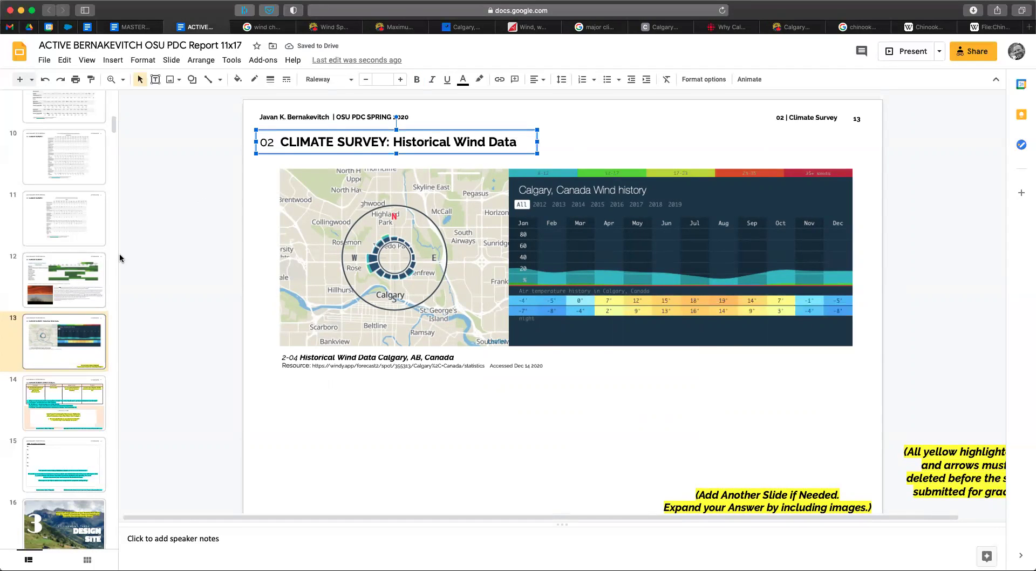
key(Up)
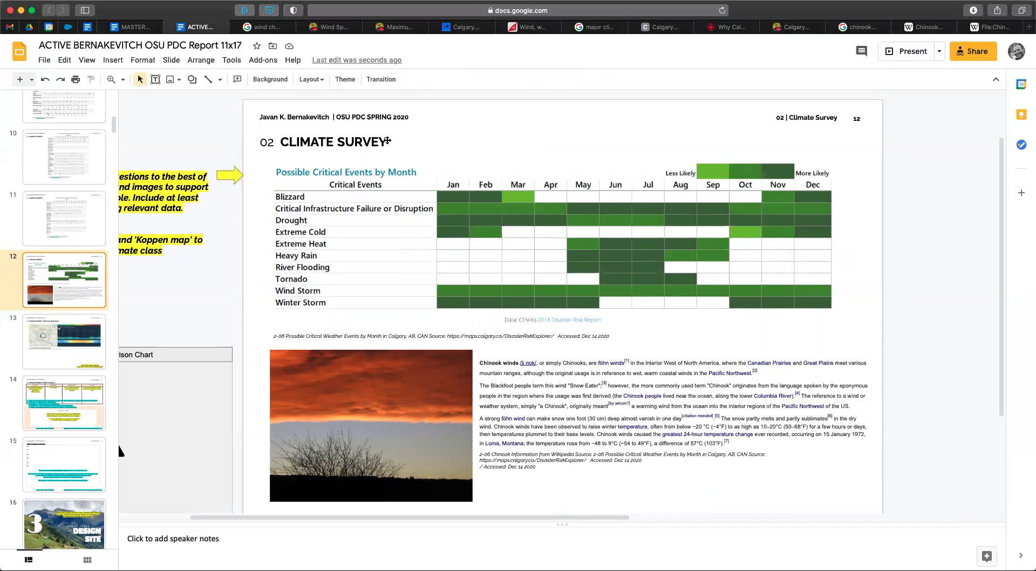
- Append ': Critical Weather Events' to slide 12's title and widen its box to one line
click(387, 141)
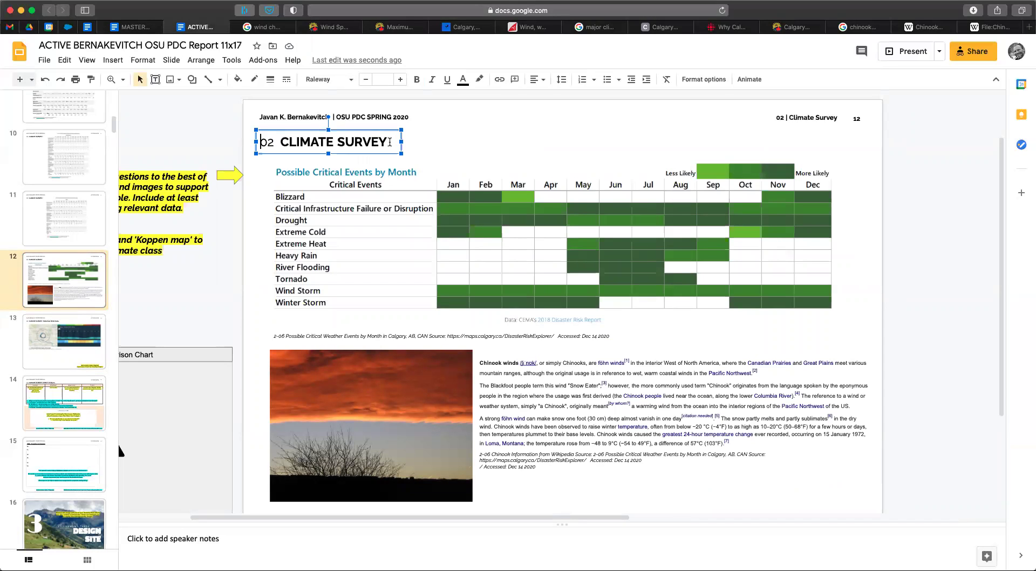
drag(389, 142, 423, 149)
text(:)
drag(581, 139, 581, 142)
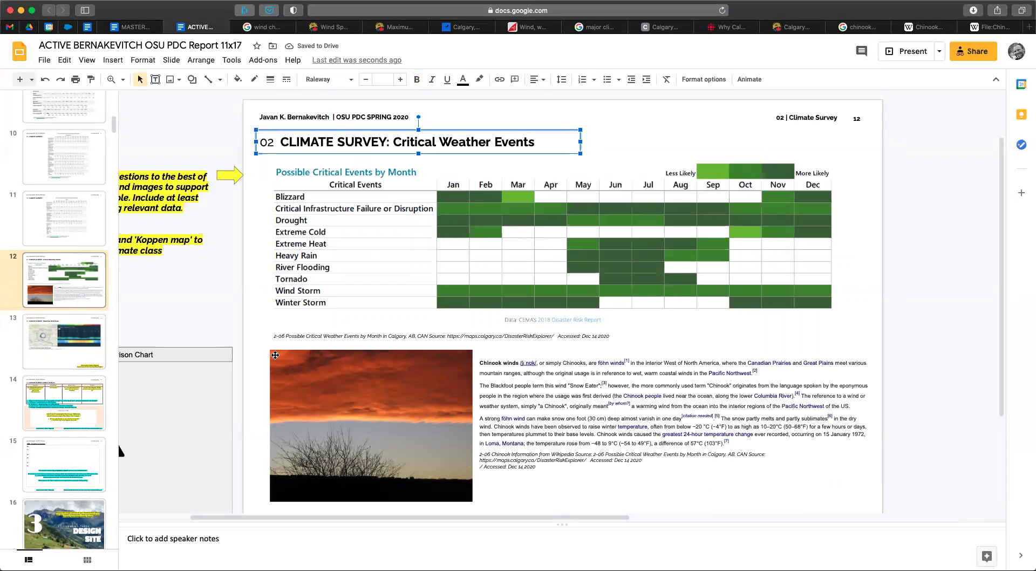
- Delete the yellow instruction notes at slide 13's lower right, then view slide 14
click(72, 352)
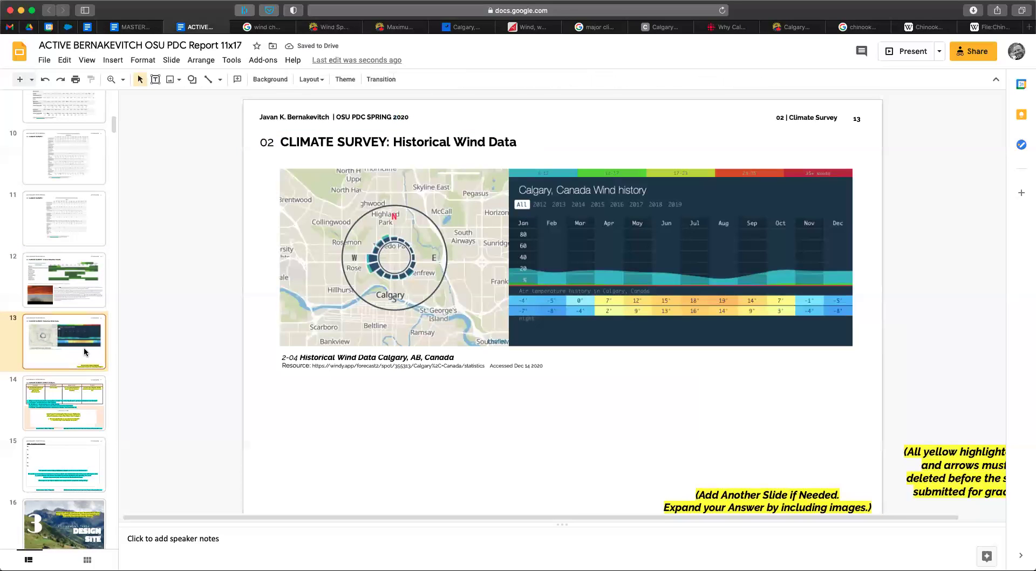
drag(966, 410, 793, 510)
key(Delete)
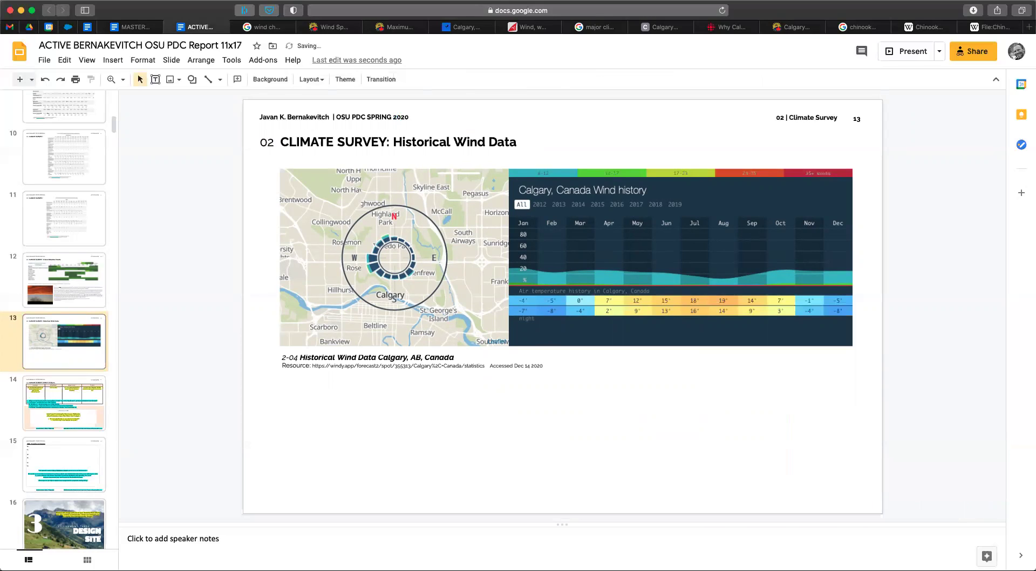
click(74, 396)
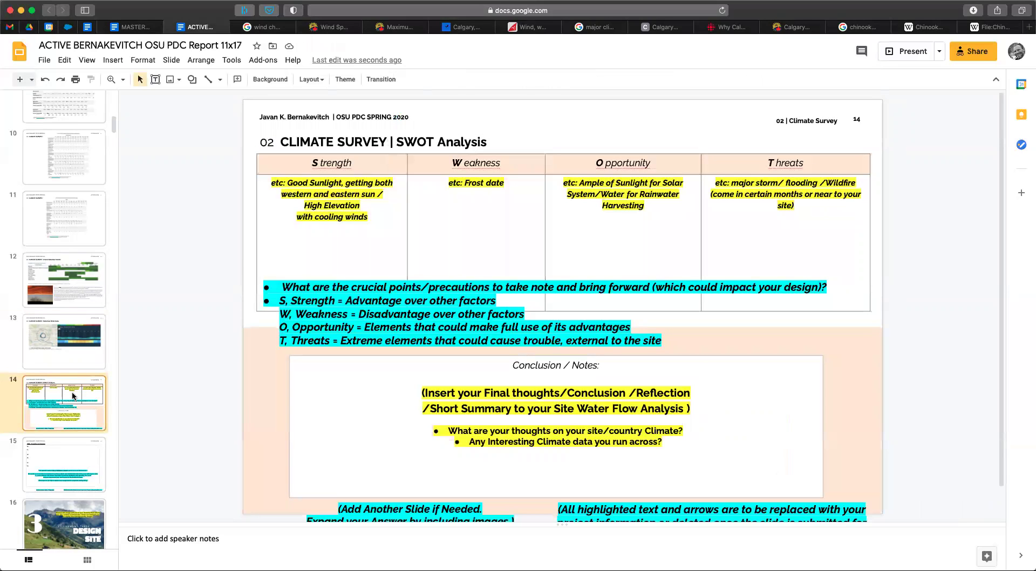